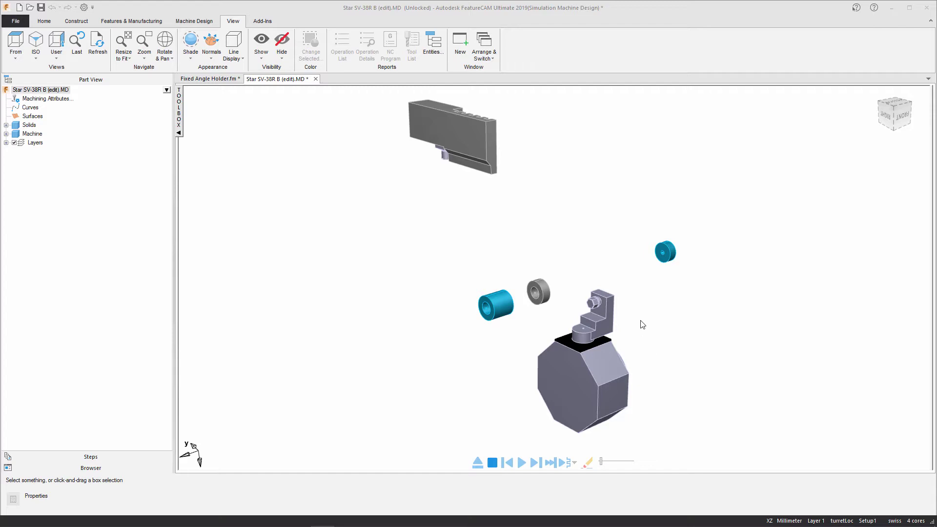
# Zoom onto the turret's tool block, select the base plate and angle-mill solids, and show Machine Design tools.
pyautogui.moveTo(639, 277); pyautogui.dragTo(545, 359)
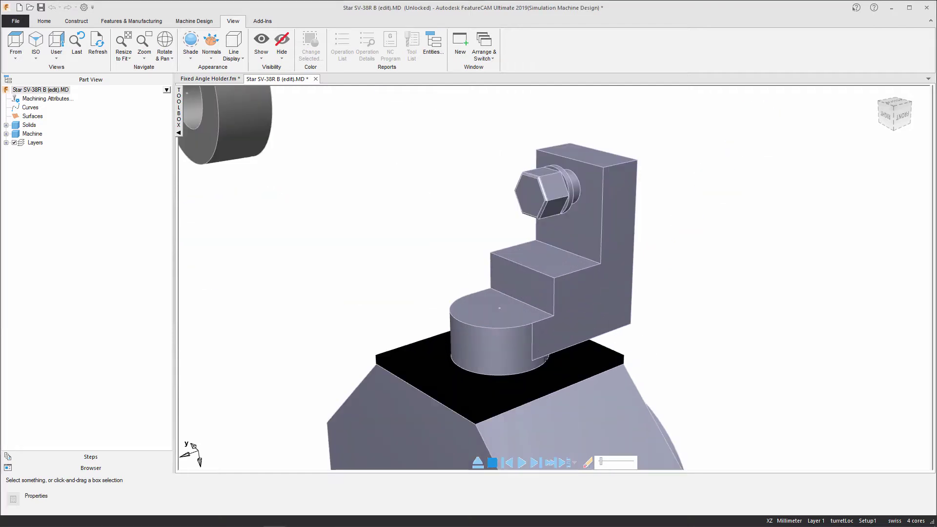
pyautogui.click(588, 362)
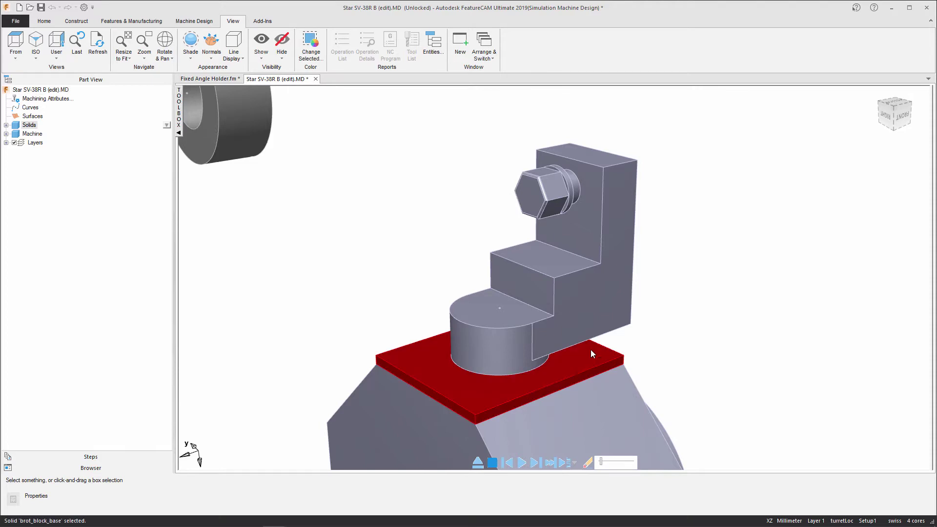
pyautogui.click(580, 307)
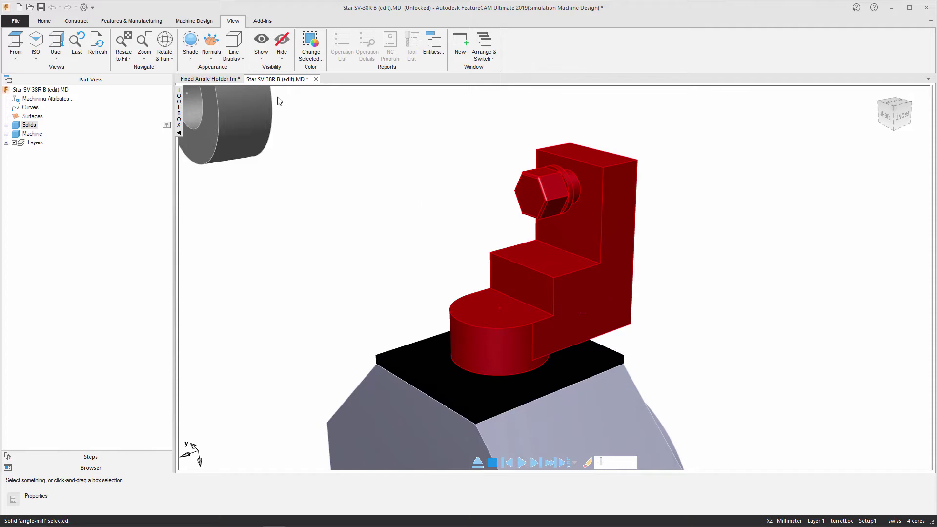
pyautogui.click(195, 21)
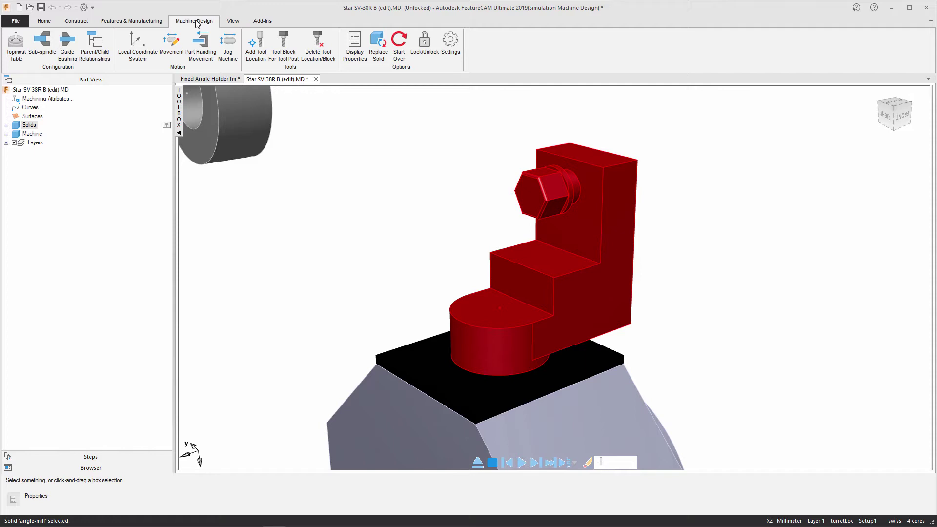
# Set brot_block_base as parent (solid1) and angle-mill as child (solid2), then apply and close.
pyautogui.click(92, 48)
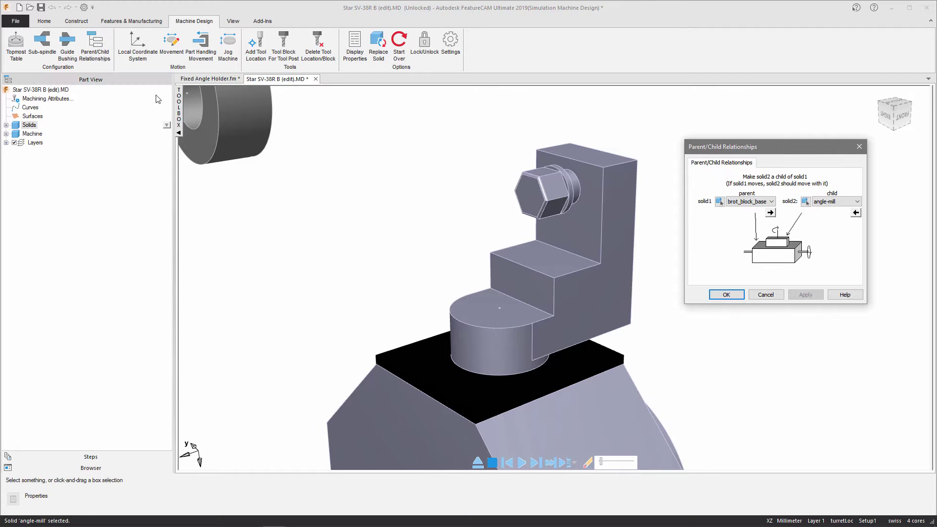
pyautogui.click(719, 201)
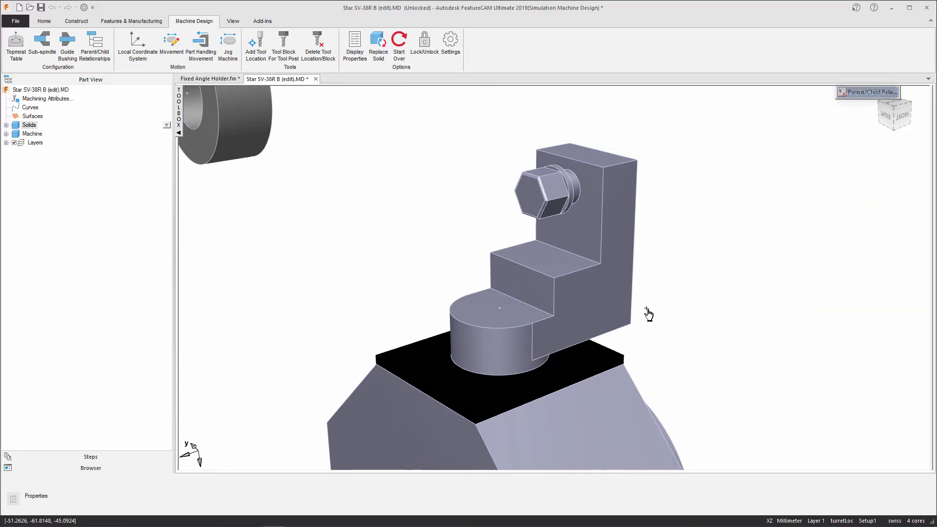
pyautogui.click(590, 362)
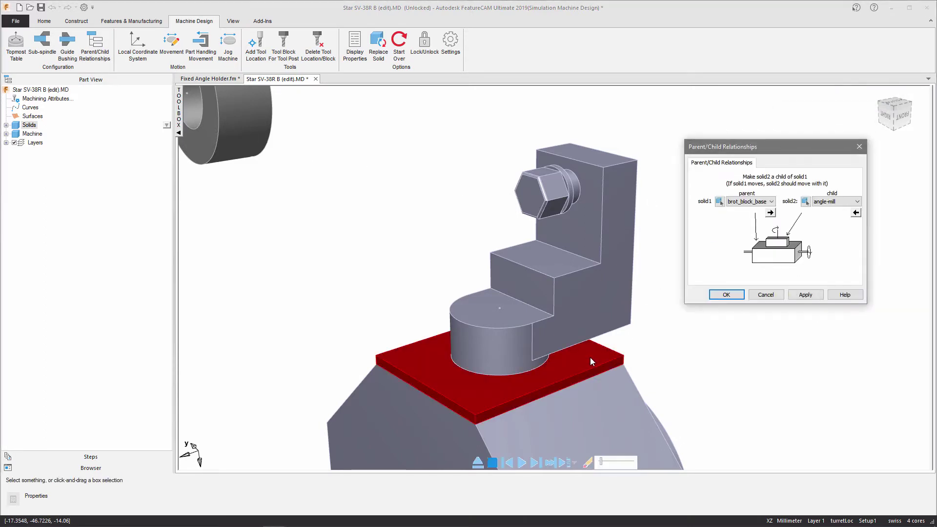
pyautogui.click(806, 201)
pyautogui.click(586, 238)
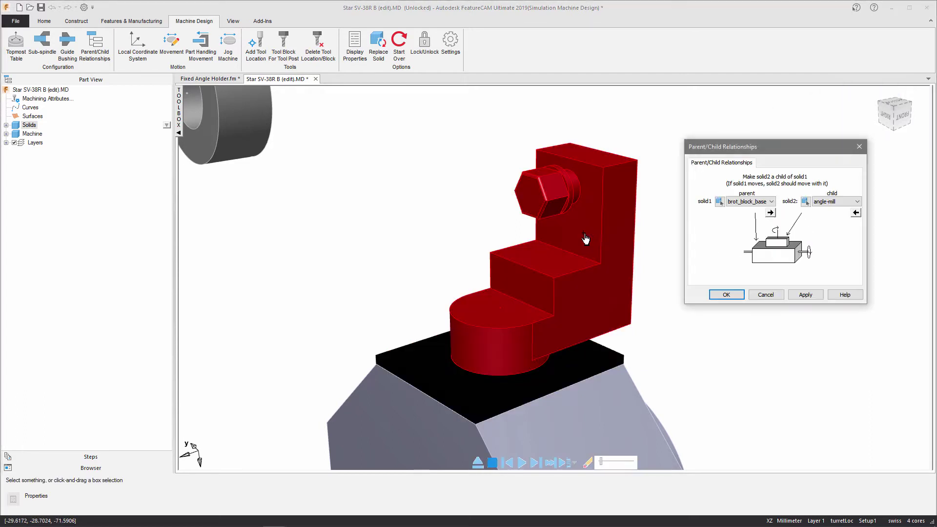
pyautogui.click(806, 295)
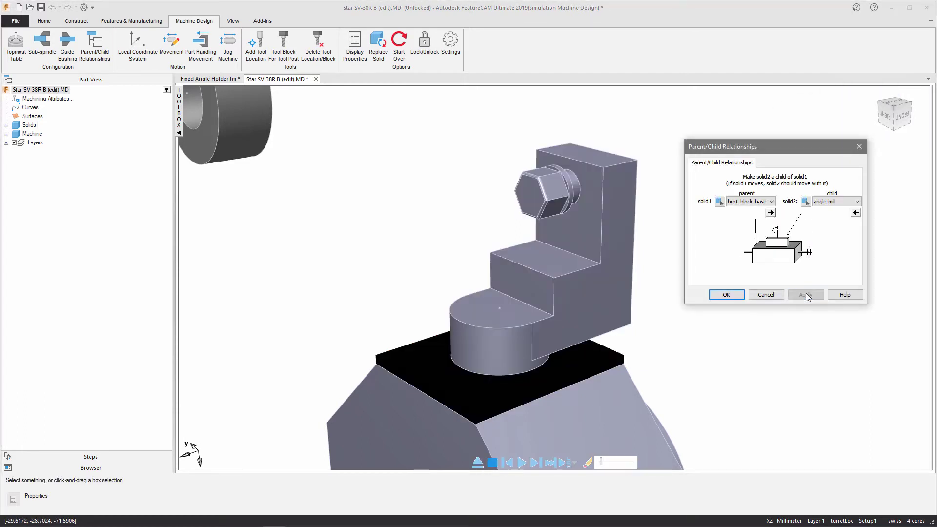
pyautogui.click(732, 295)
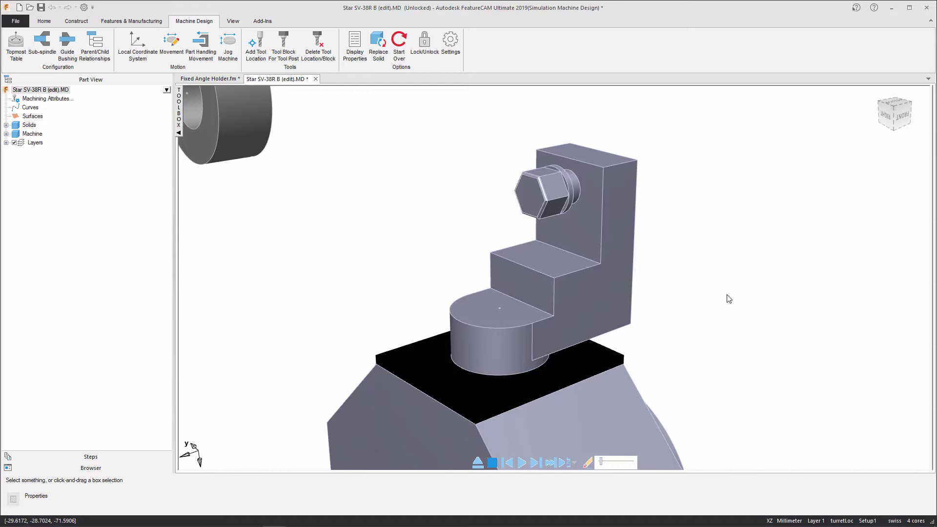
# Set angle-mill's local coordinate system to the existing brotics UCS.
pyautogui.click(134, 51)
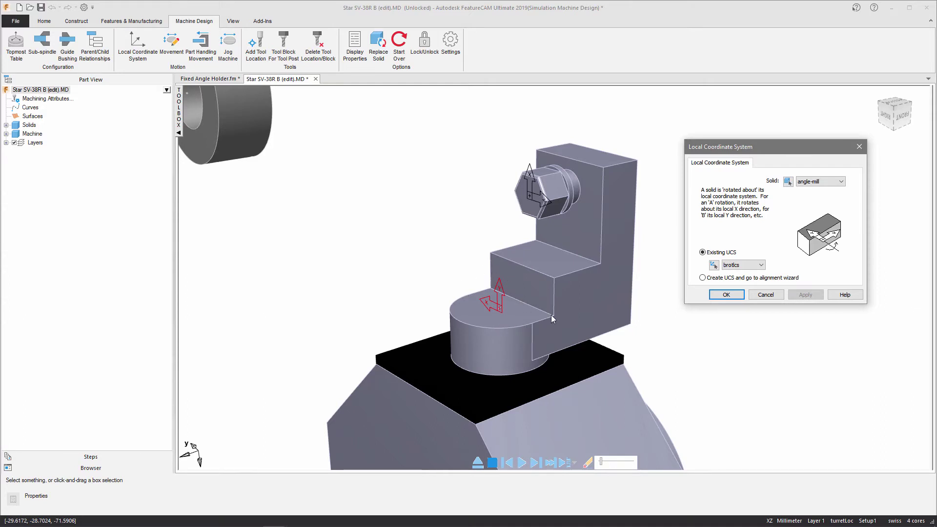
pyautogui.click(723, 295)
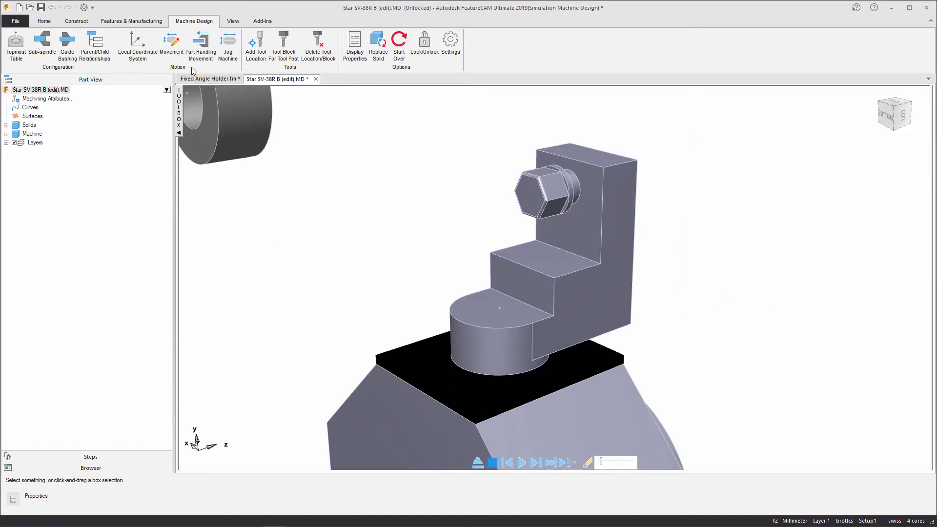
# Give angle-mill a Rotates +B movement, review its Specify Limits tab, and confirm.
pyautogui.click(171, 46)
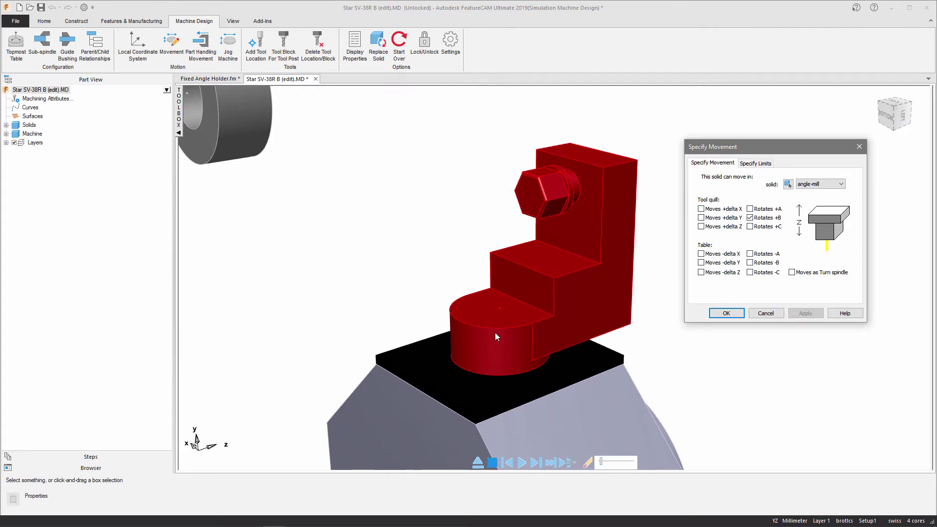
pyautogui.click(763, 165)
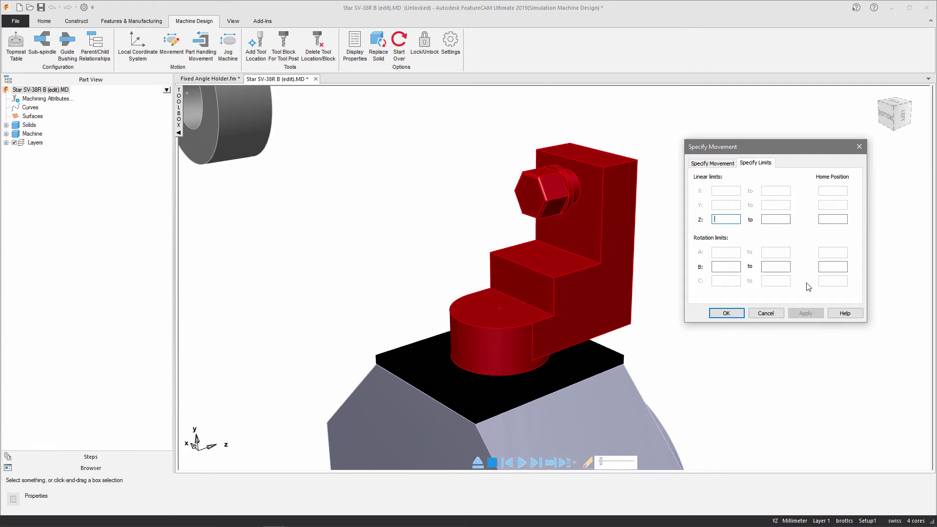
pyautogui.click(737, 315)
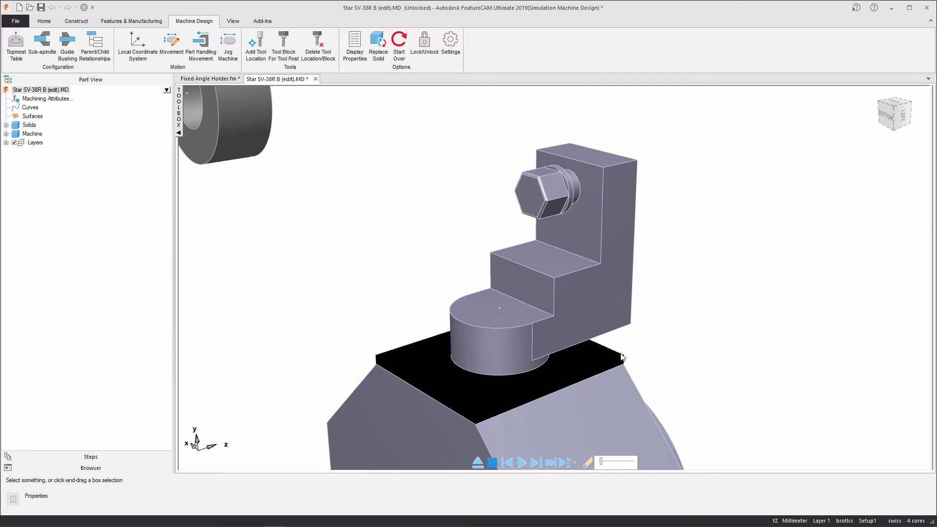
# Make brot_block_base a tool block on UCS turretLoc and view its tool locations, including brotTool.
pyautogui.click(583, 363)
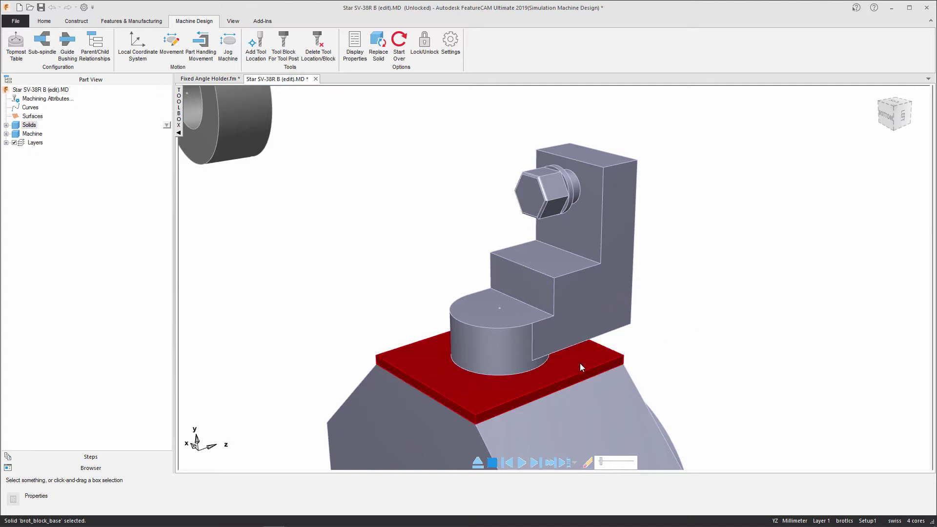
pyautogui.click(285, 52)
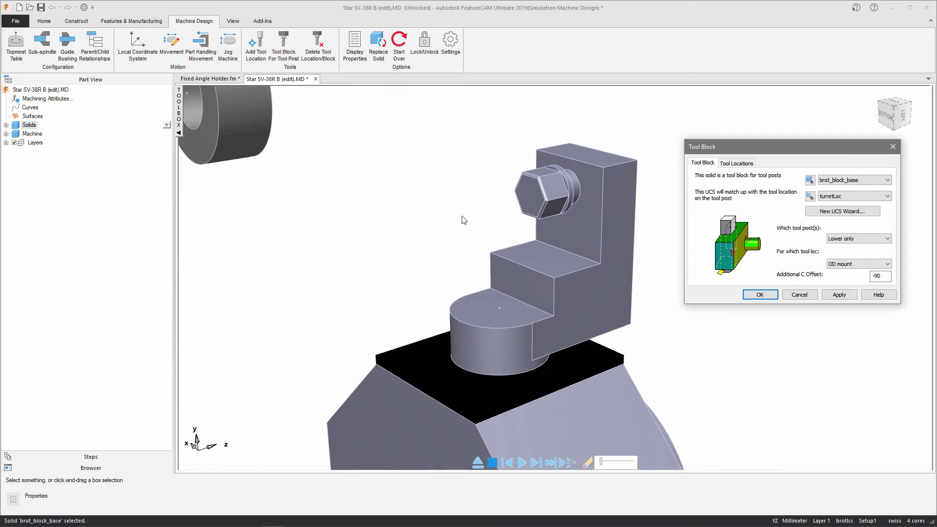
pyautogui.click(844, 197)
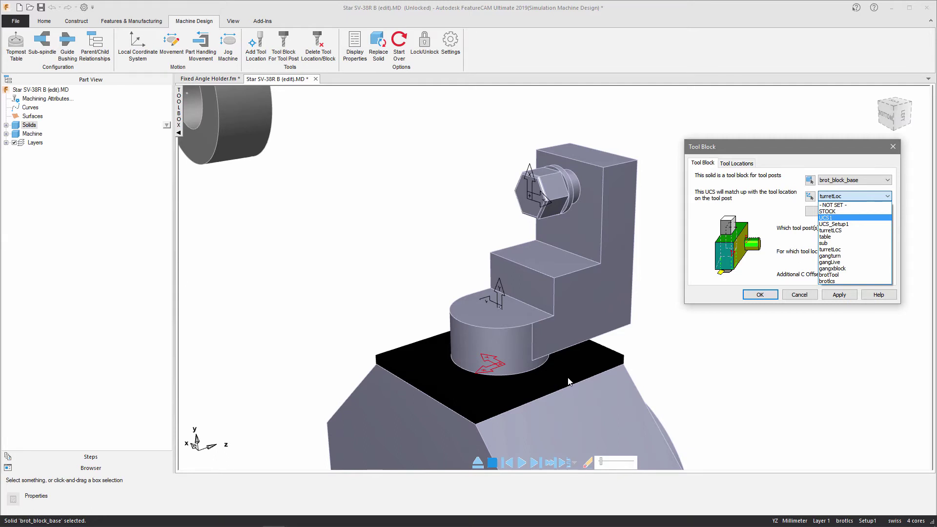
pyautogui.click(853, 197)
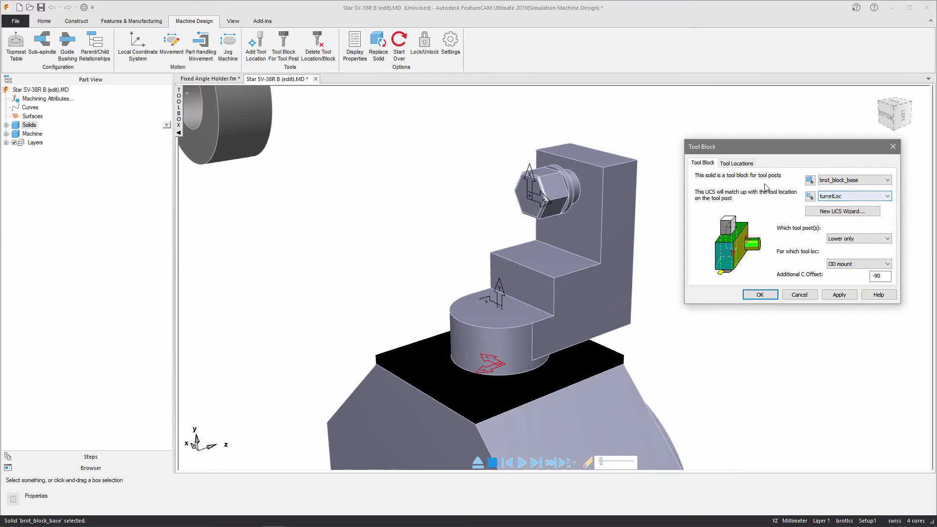
pyautogui.click(740, 164)
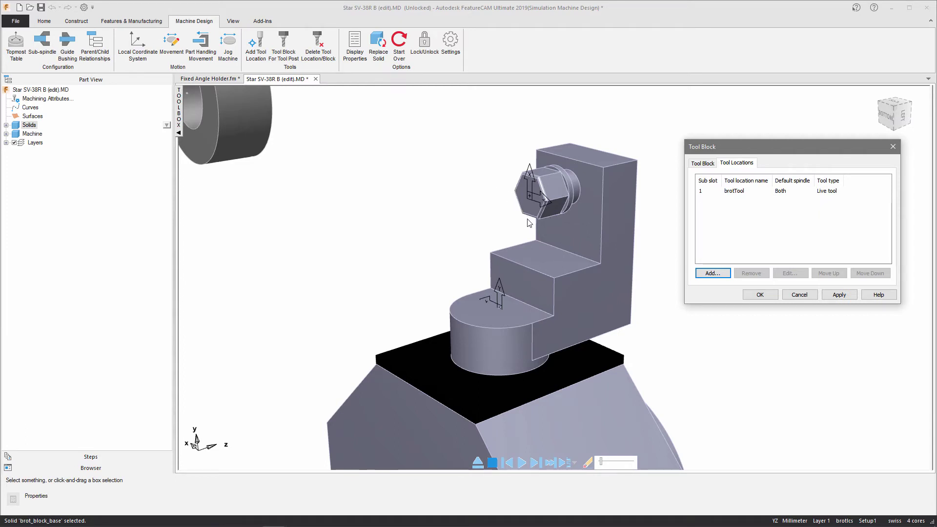
# Check brotTool's location details, keeping UCS brotTool and Angular Position Set Manually.
pyautogui.click(748, 193)
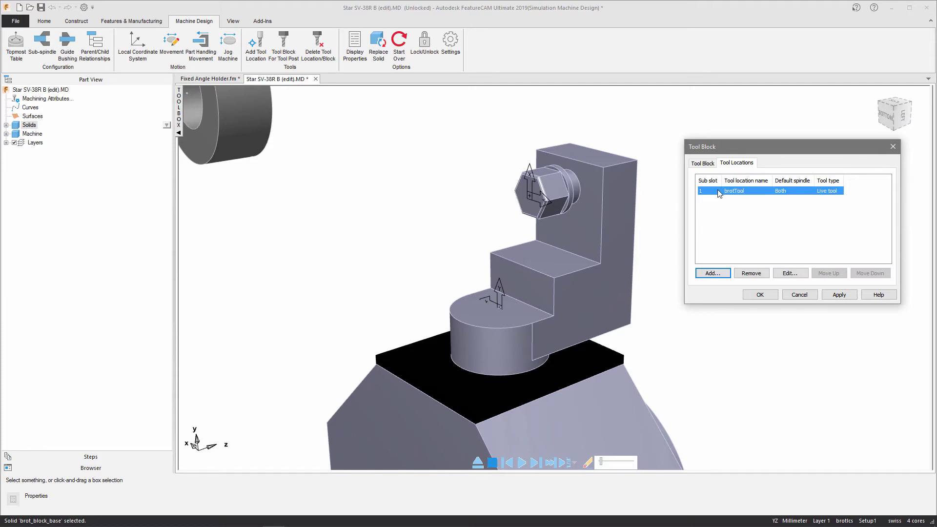
pyautogui.click(787, 272)
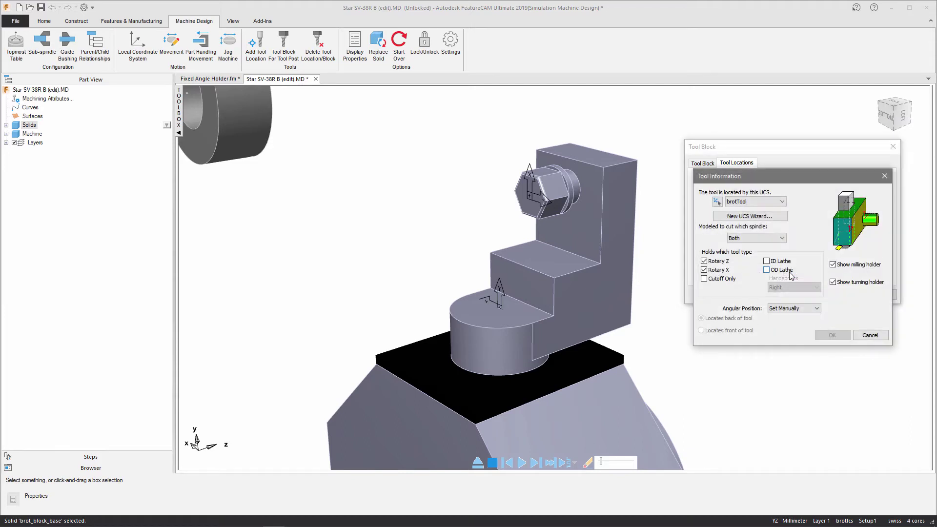
pyautogui.click(771, 202)
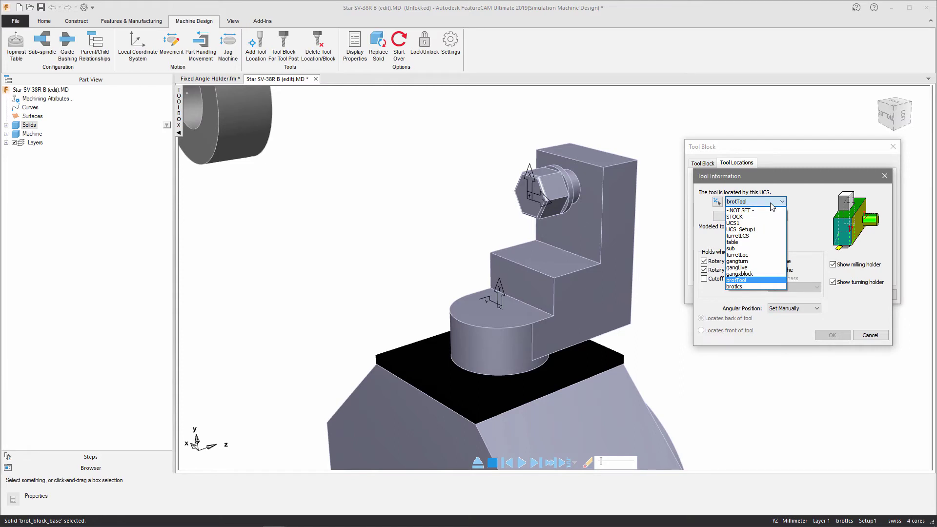
pyautogui.click(759, 280)
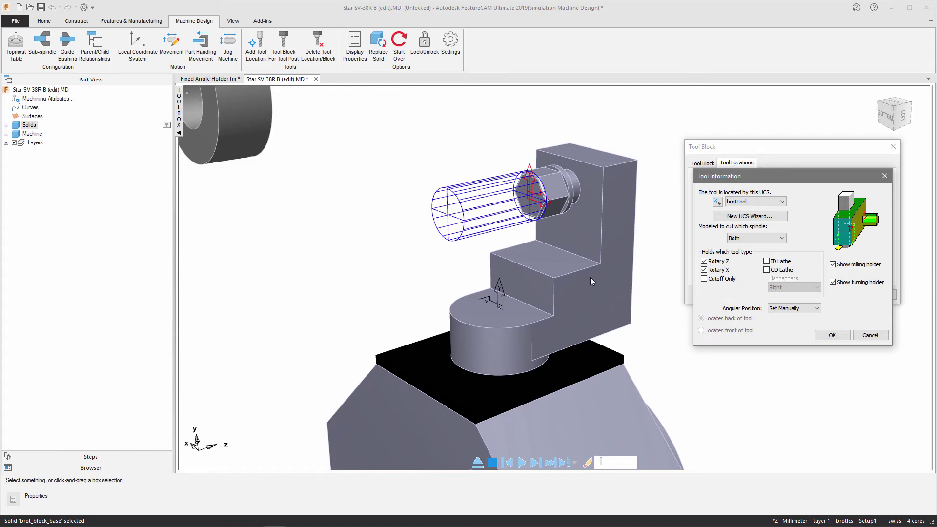
pyautogui.click(797, 308)
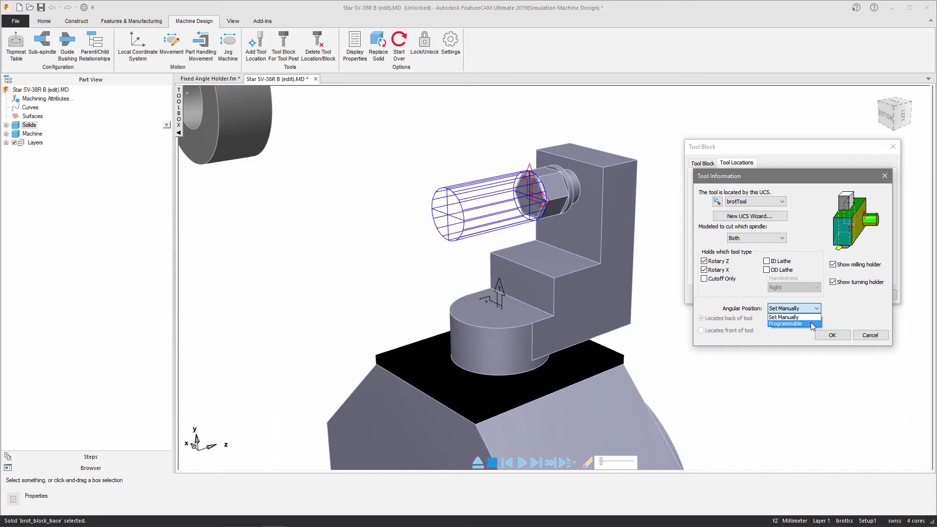
pyautogui.press('Escape')
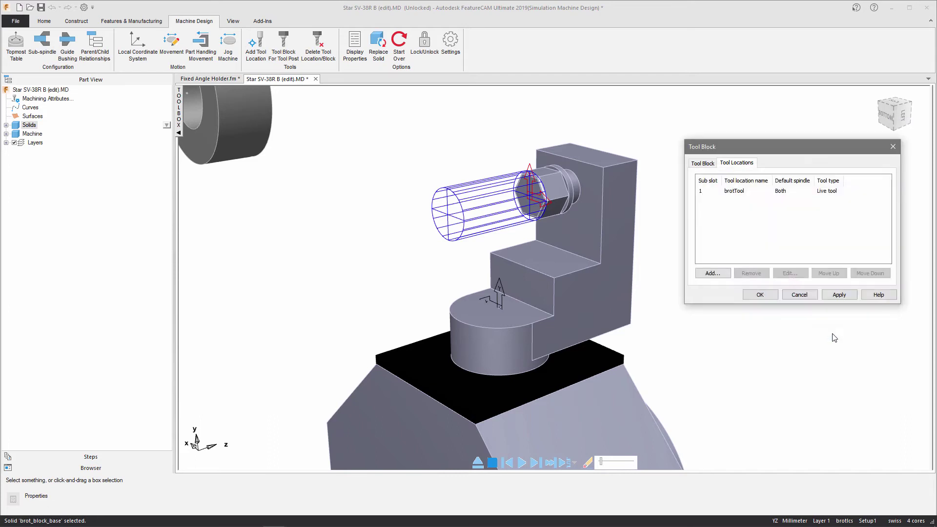
# Accept the brot_block_base tool block setup and switch to the Fixed Angle Holder.fm part.
pyautogui.click(760, 294)
pyautogui.moveTo(690, 199); pyautogui.dragTo(686, 311, button='middle')
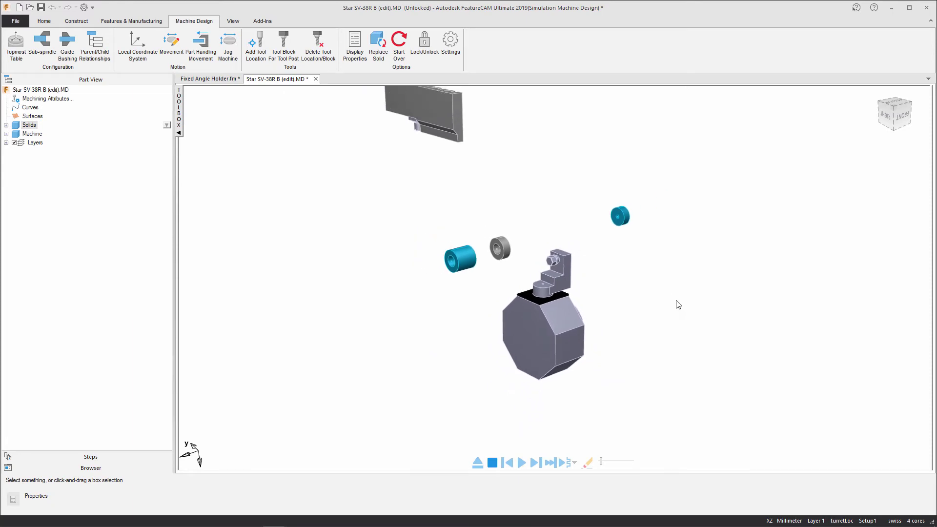
pyautogui.click(218, 81)
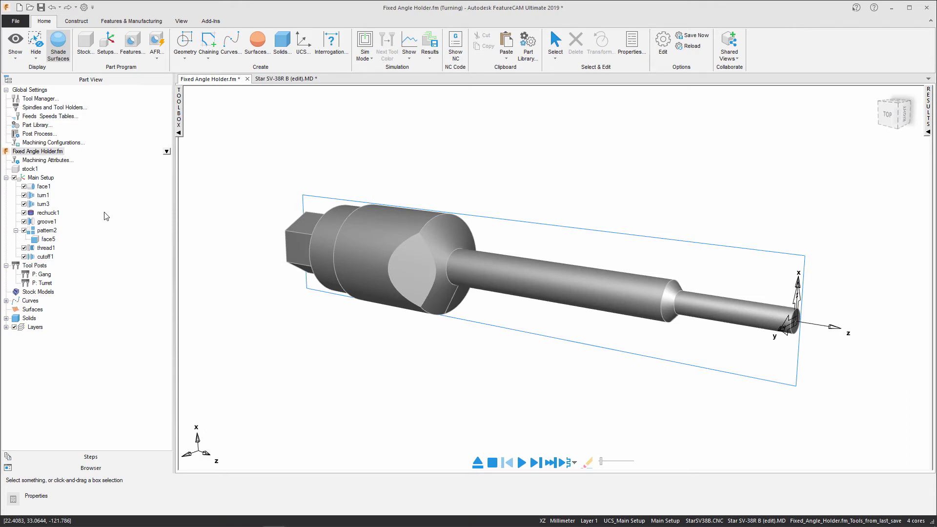
# Create face feature face2 around the index axis, normal to the angled flat, with thickness 5.
pyautogui.click(419, 271)
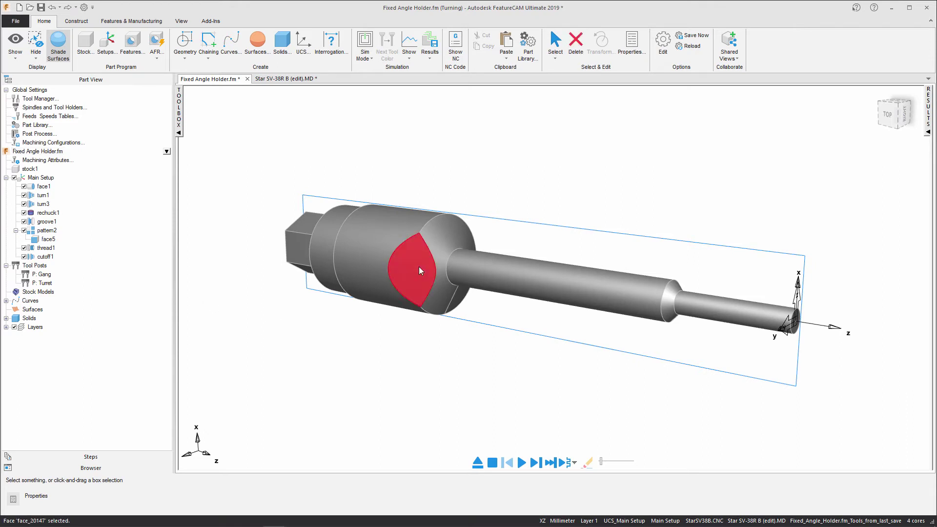
pyautogui.click(133, 44)
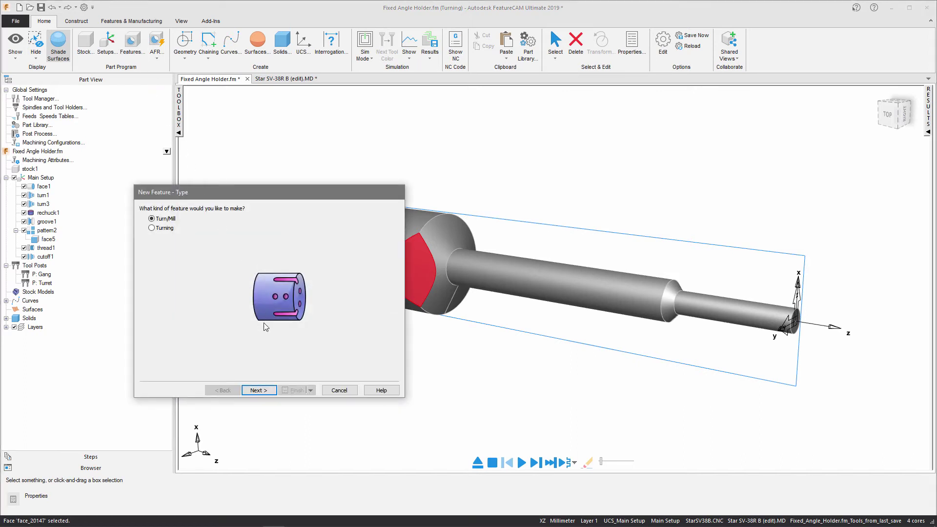
pyautogui.click(267, 390)
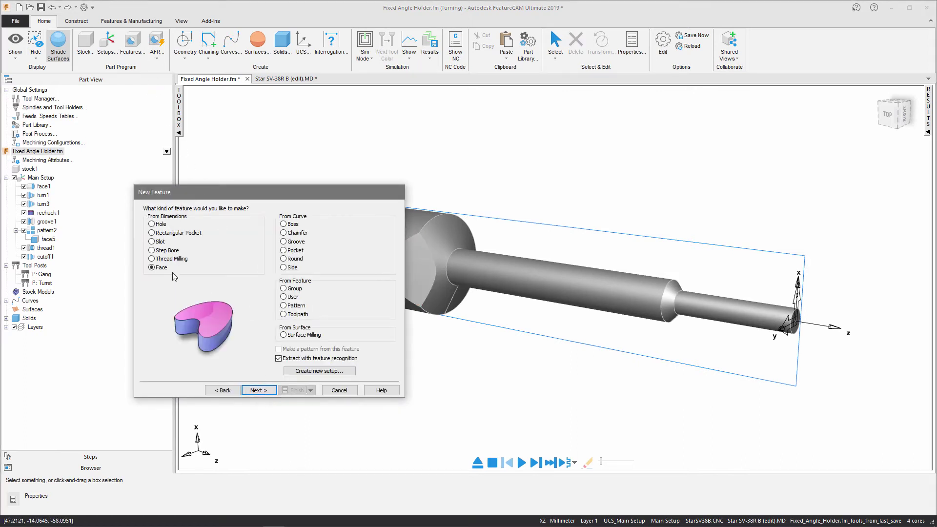
pyautogui.click(259, 392)
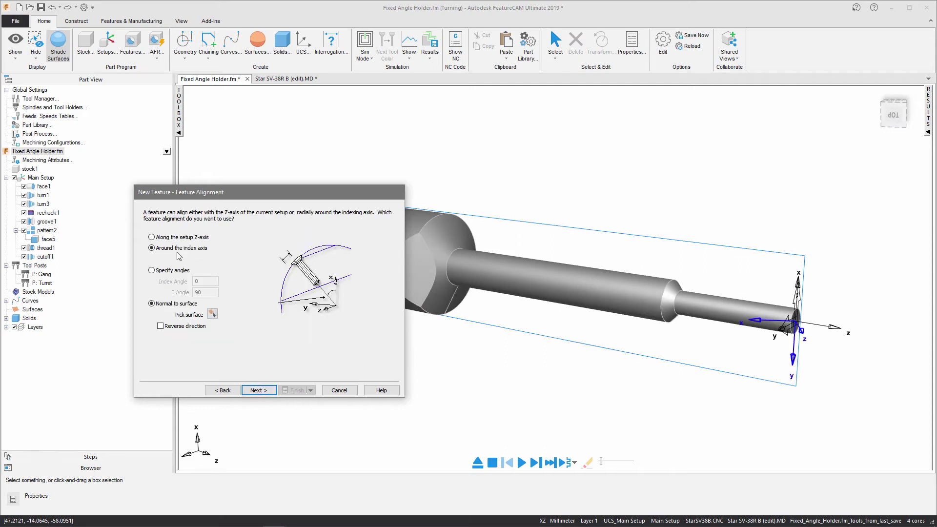
pyautogui.click(213, 313)
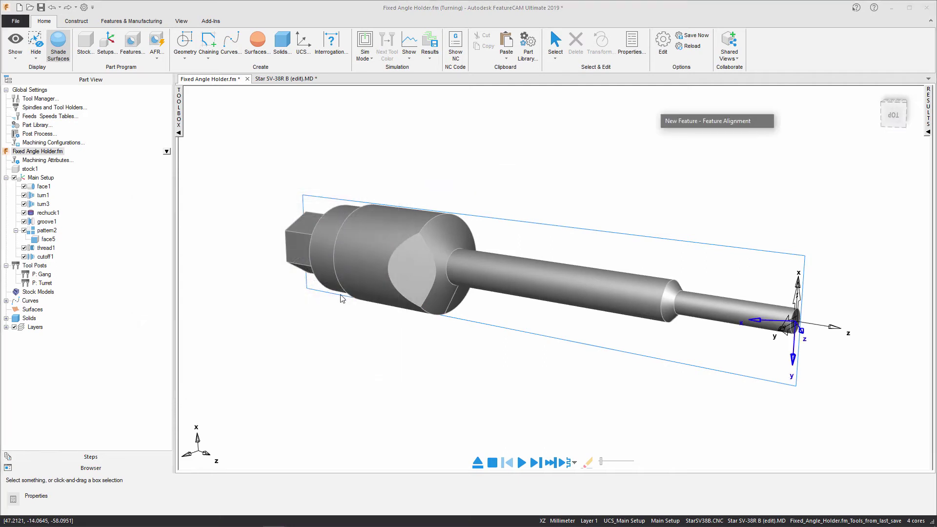
pyautogui.click(417, 272)
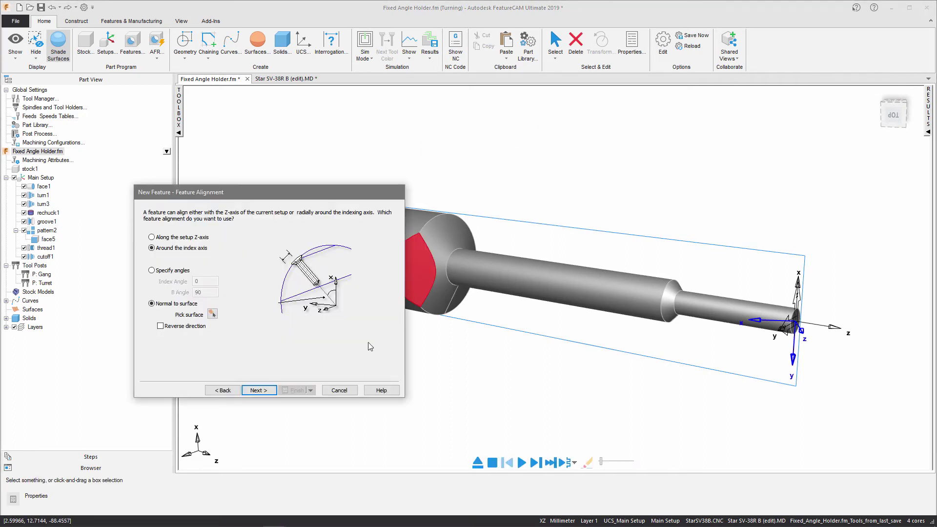
pyautogui.click(259, 391)
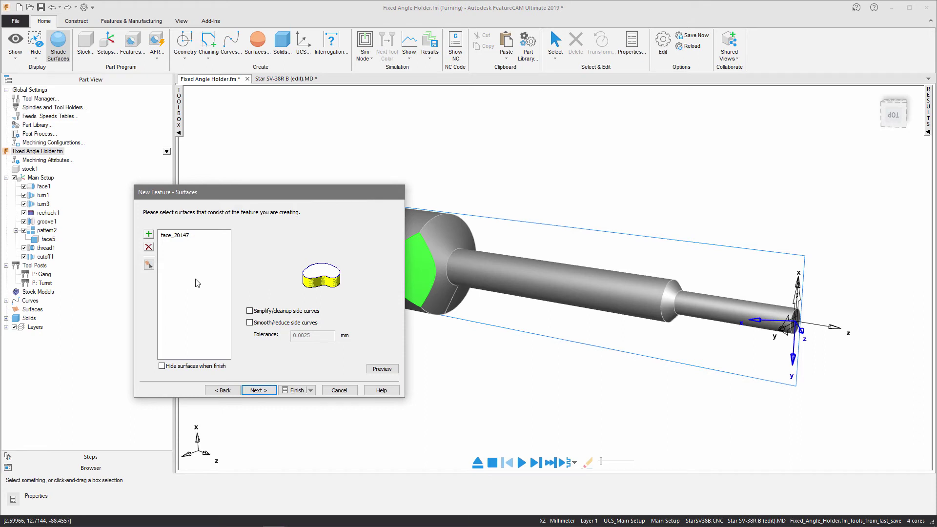
pyautogui.click(266, 391)
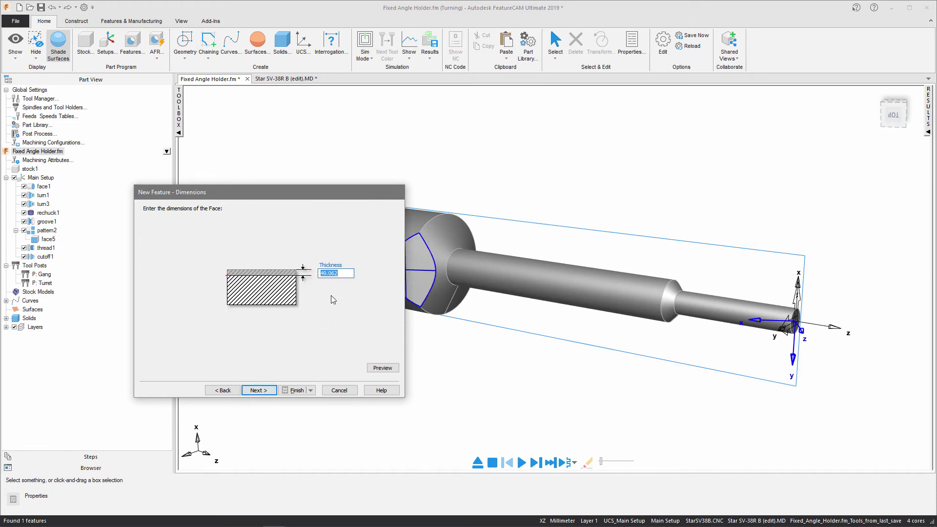
pyautogui.write('5')
pyautogui.click(296, 391)
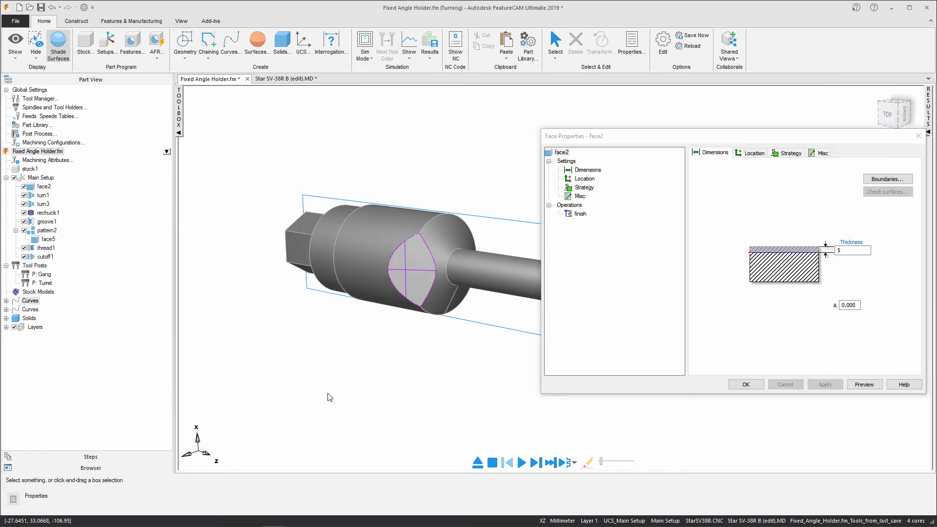
pyautogui.click(740, 385)
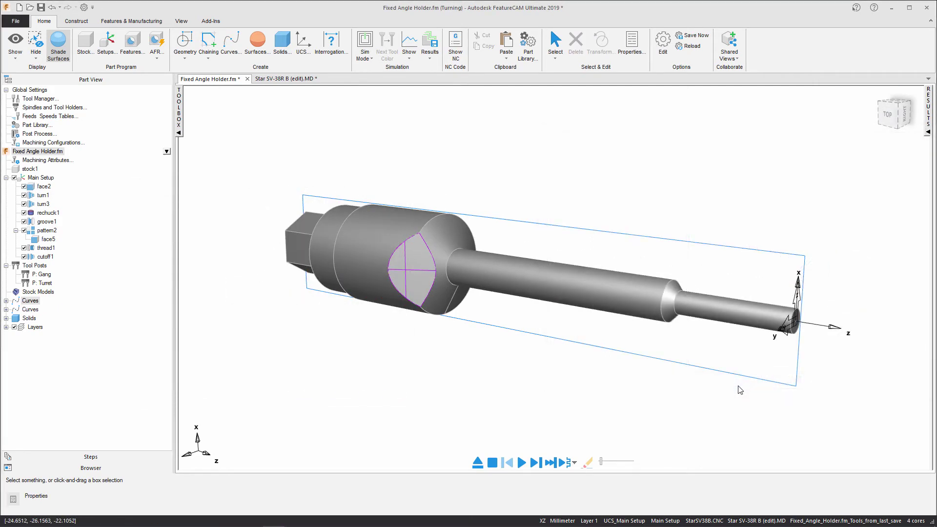
# Move face2 finish from Gang to Turret after rechuck, with groove1 finish placed below it.
pyautogui.click(929, 117)
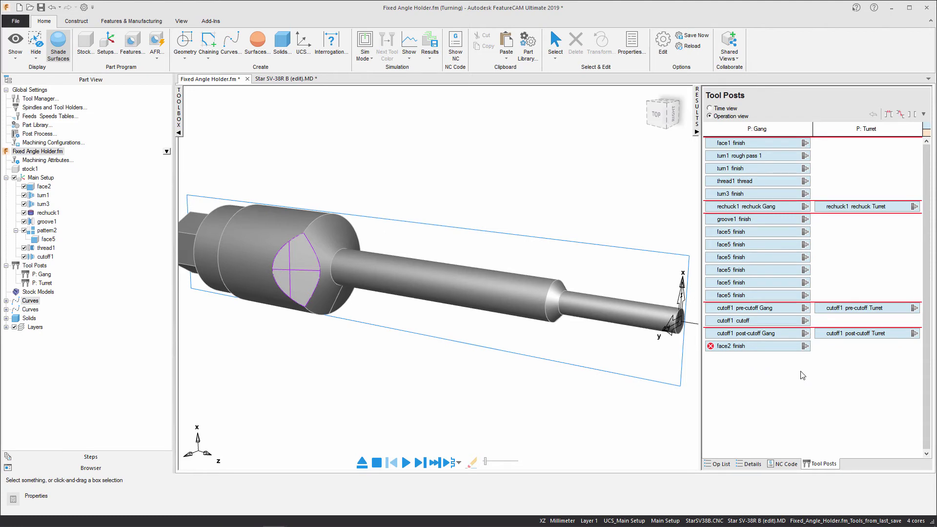
pyautogui.click(741, 348)
pyautogui.moveTo(747, 351); pyautogui.dragTo(863, 249)
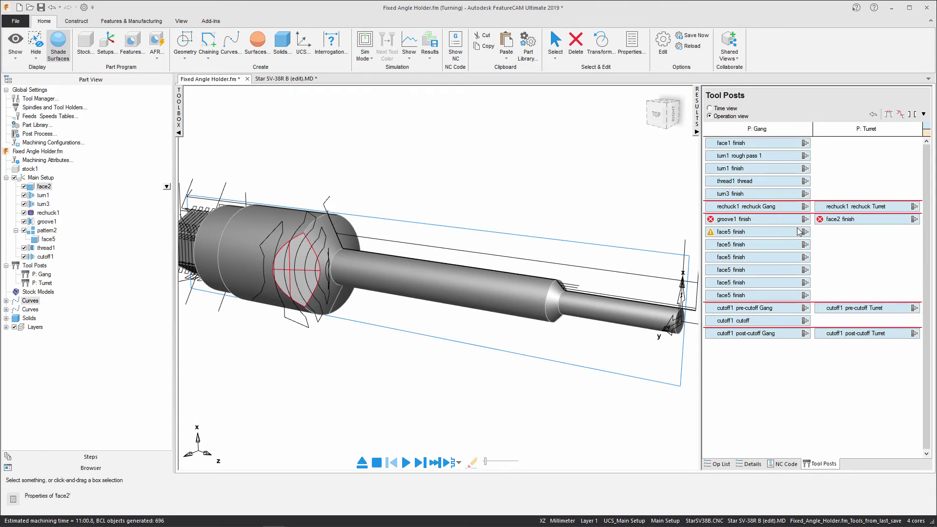
pyautogui.click(901, 114)
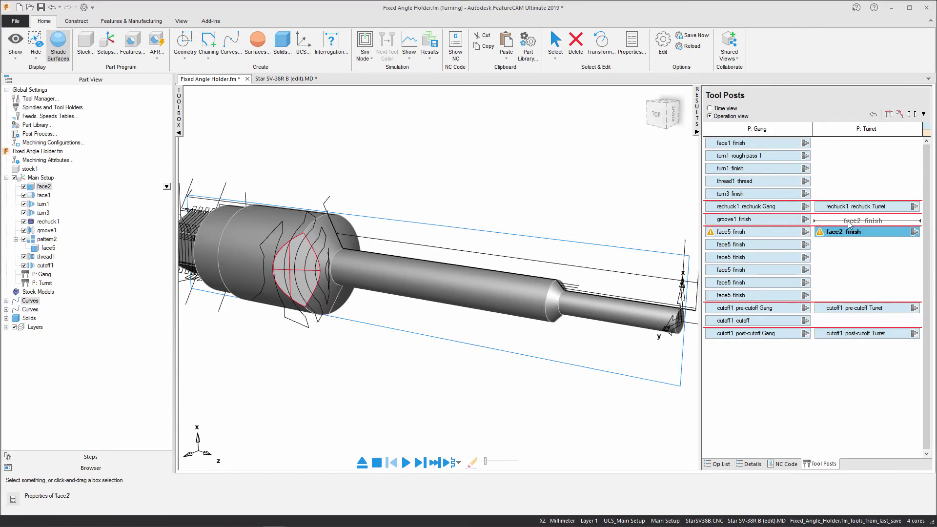
pyautogui.moveTo(846, 236); pyautogui.dragTo(846, 223)
pyautogui.click(766, 220)
pyautogui.moveTo(767, 220); pyautogui.dragTo(771, 233)
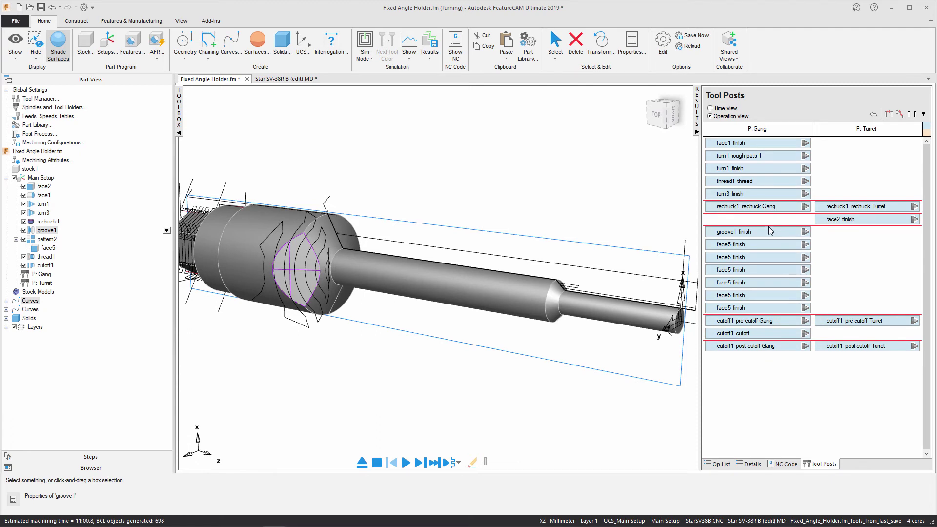
pyautogui.click(698, 118)
# In Tool Mapping, select the turret end mill, tool 10.
pyautogui.click(629, 162)
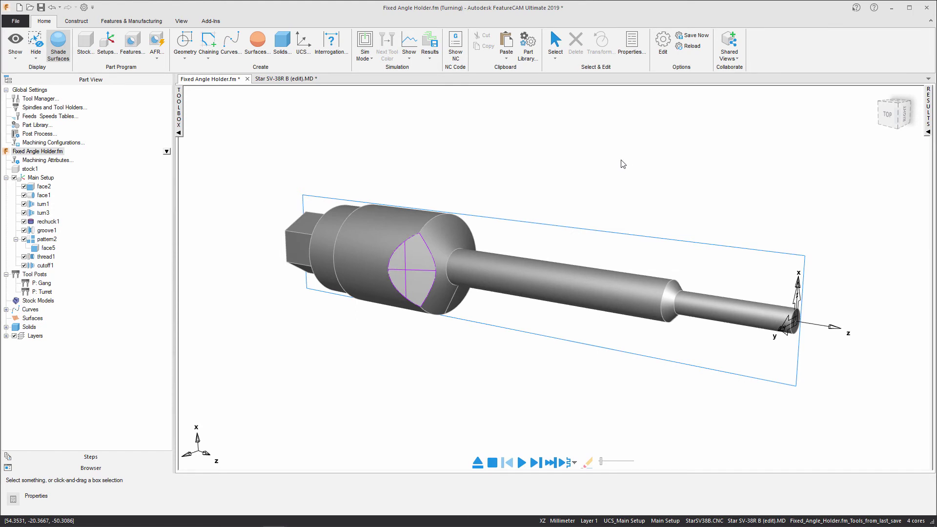
pyautogui.click(128, 21)
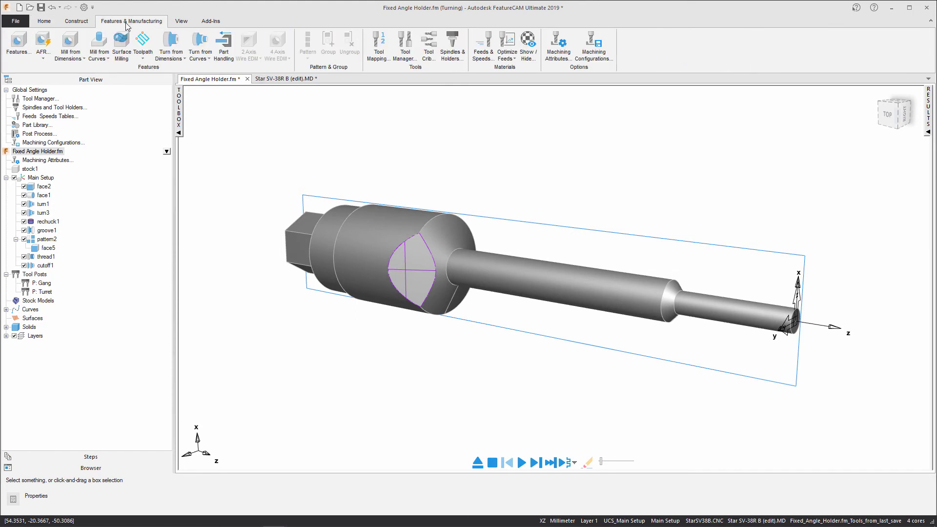
pyautogui.click(379, 55)
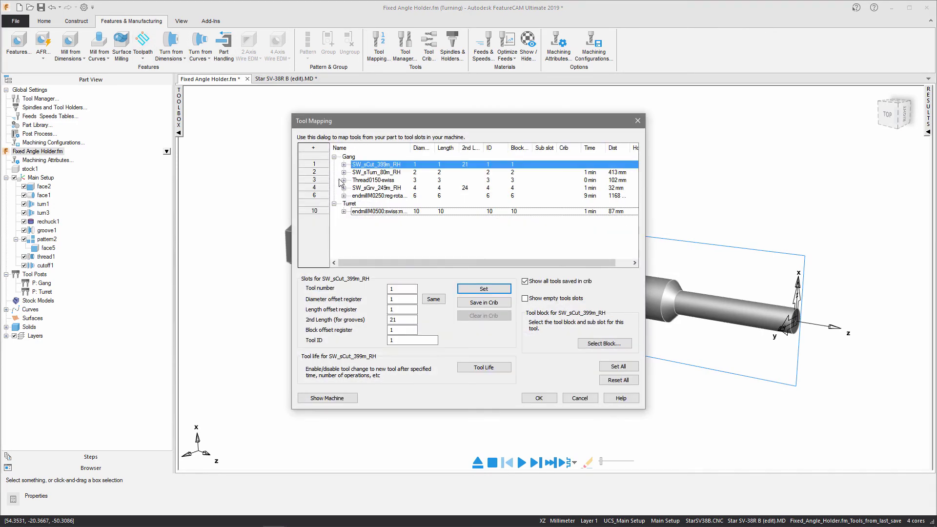
pyautogui.click(344, 211)
pyautogui.click(381, 214)
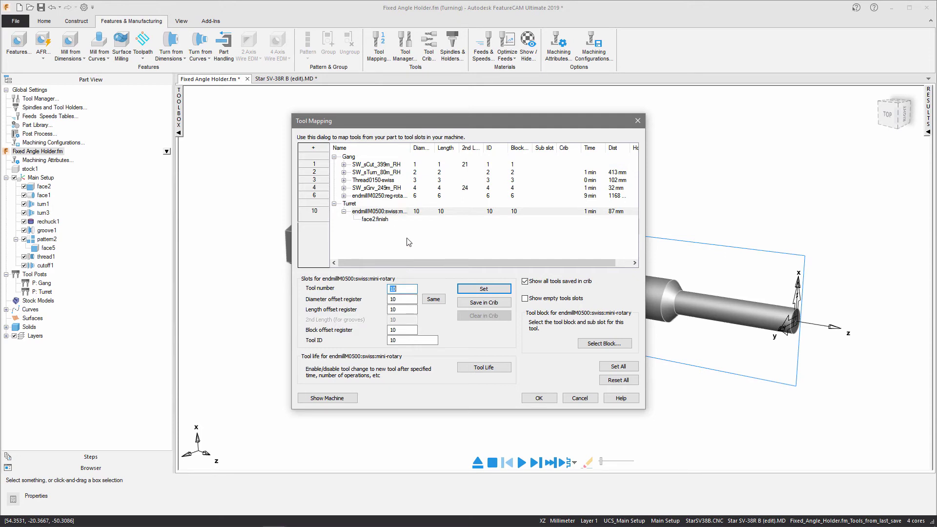
# Mount tool 10 on the brot_block_base block in sub slot 1 and accept the mapping.
pyautogui.click(610, 344)
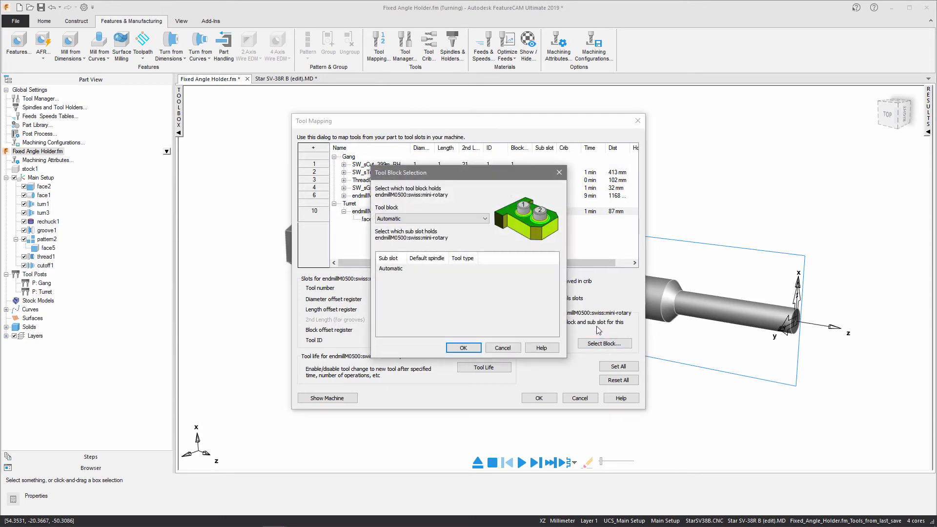
pyautogui.click(476, 221)
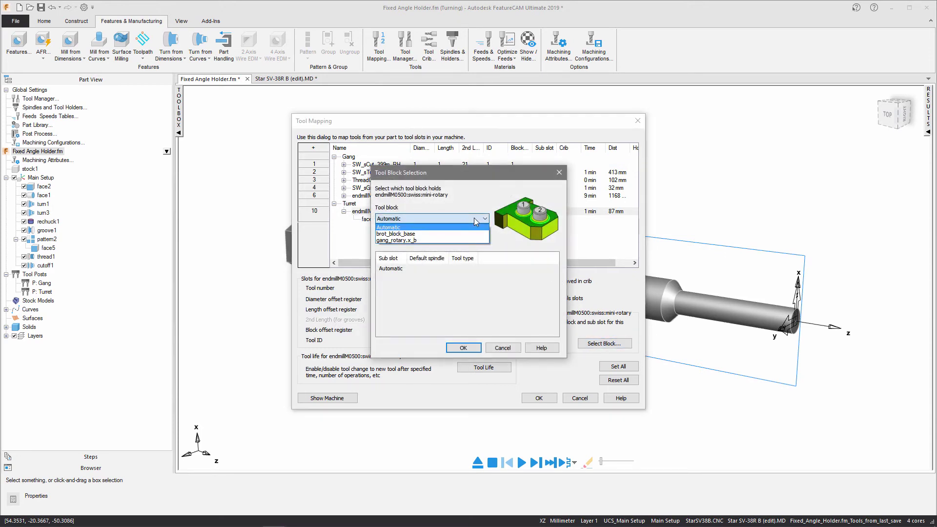
pyautogui.click(429, 234)
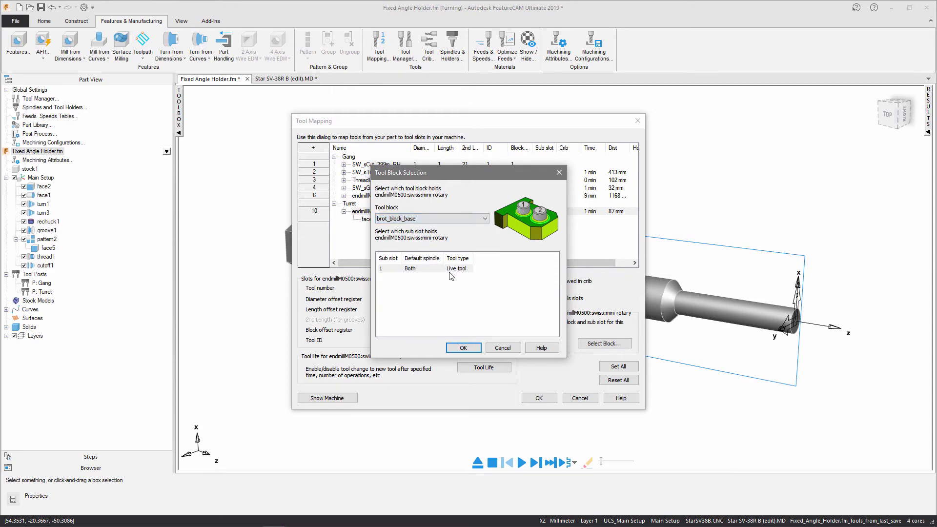
pyautogui.click(441, 268)
pyautogui.click(463, 348)
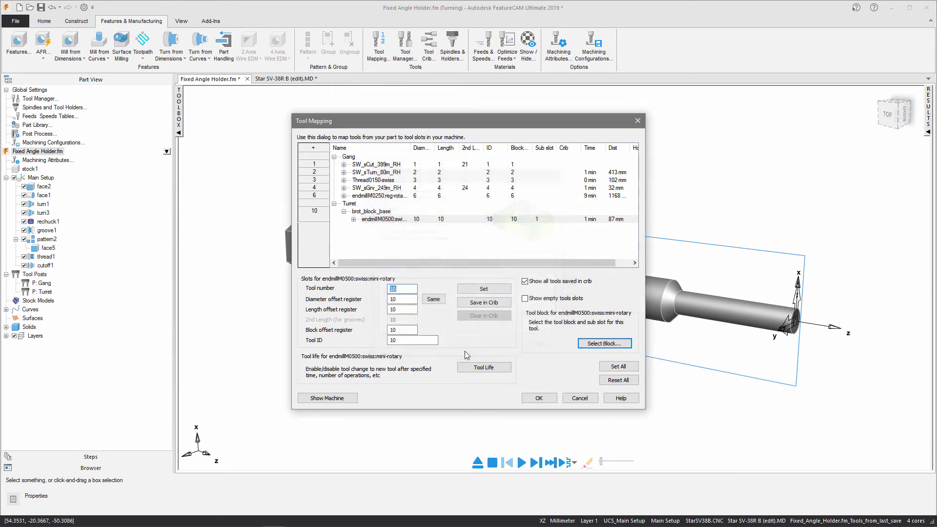
pyautogui.click(539, 398)
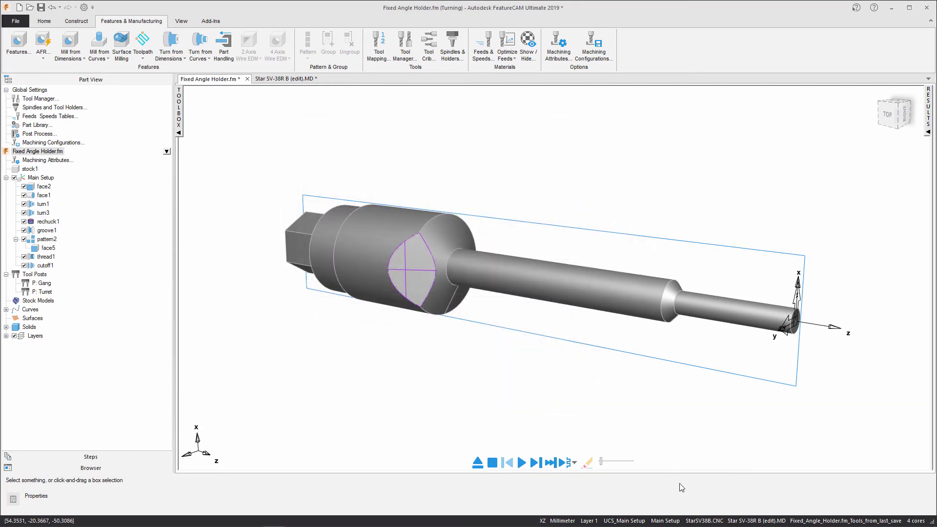
pyautogui.doubleClick(703, 521)
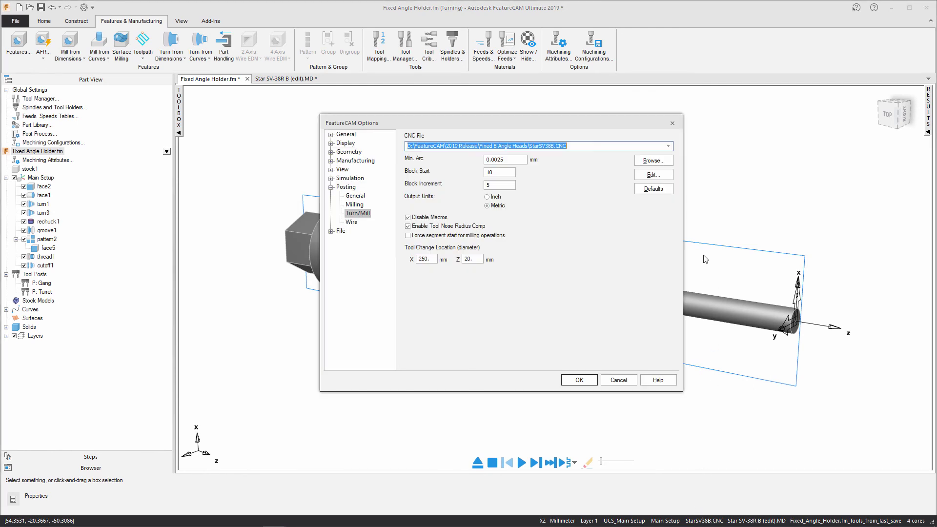
pyautogui.click(661, 177)
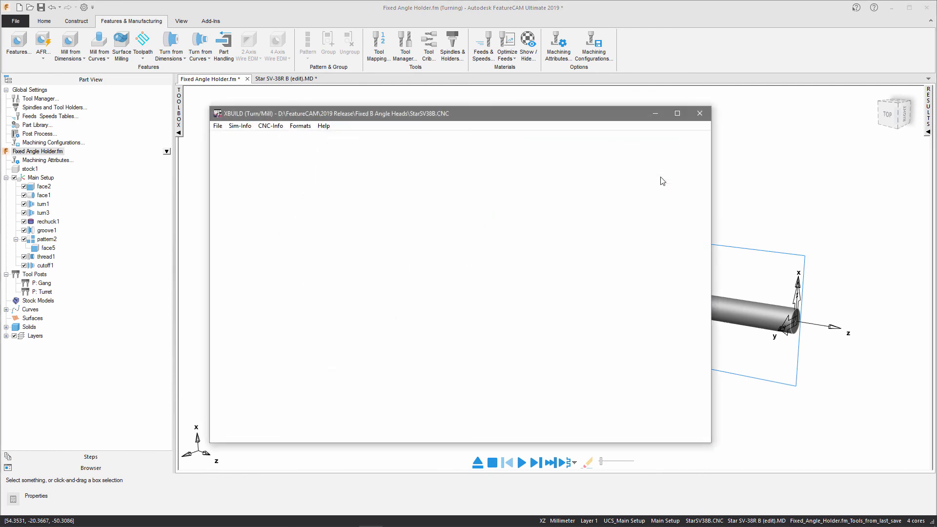
pyautogui.click(270, 126)
pyautogui.click(278, 147)
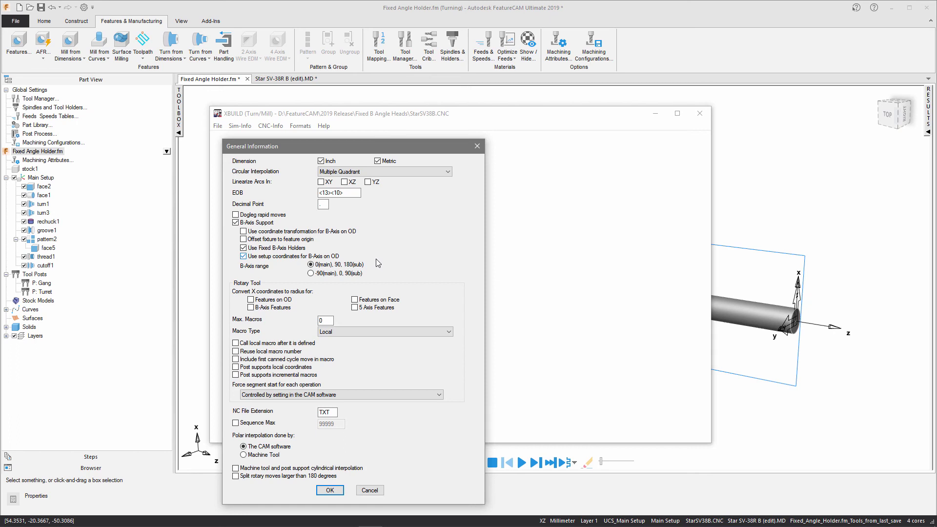
pyautogui.press('Tab')
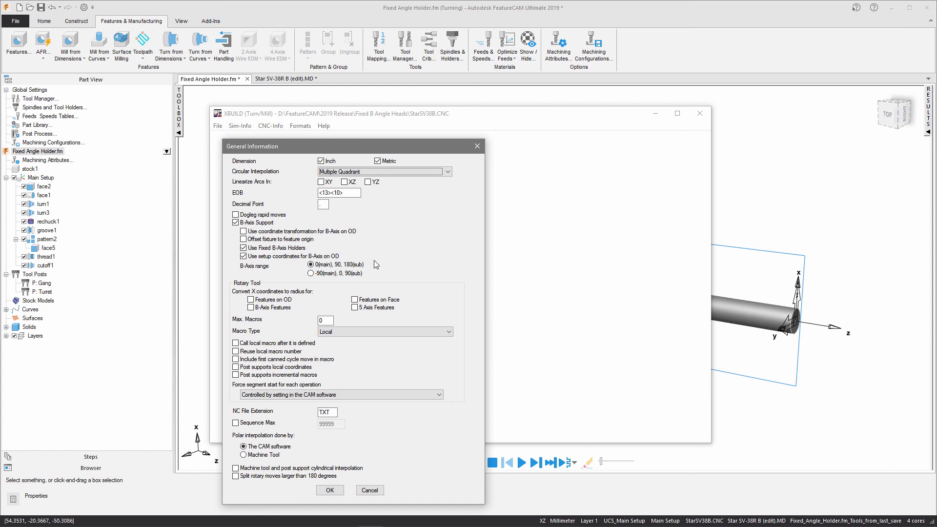
pyautogui.click(330, 490)
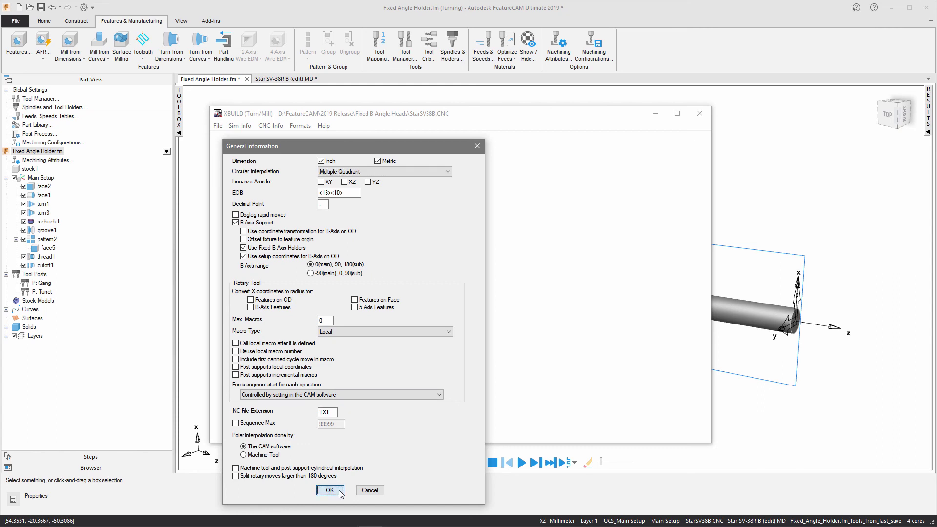
pyautogui.click(699, 113)
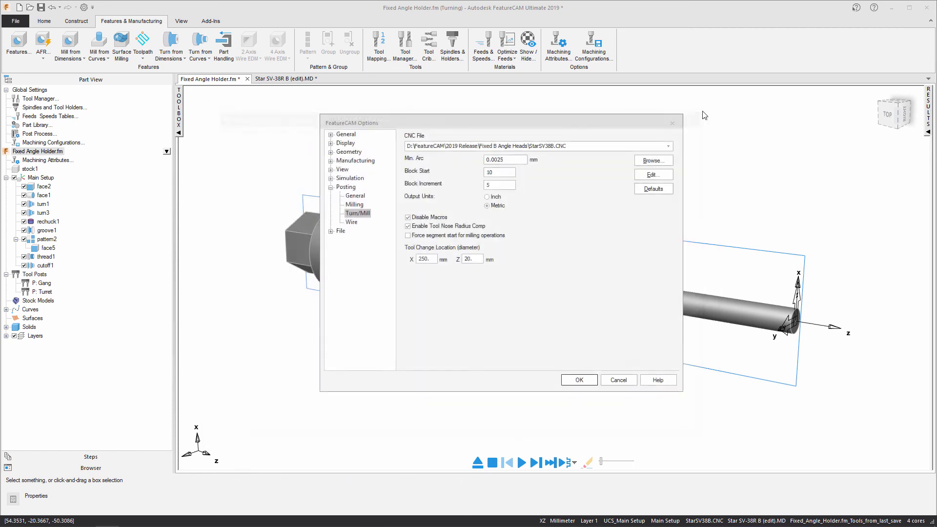
pyautogui.click(580, 380)
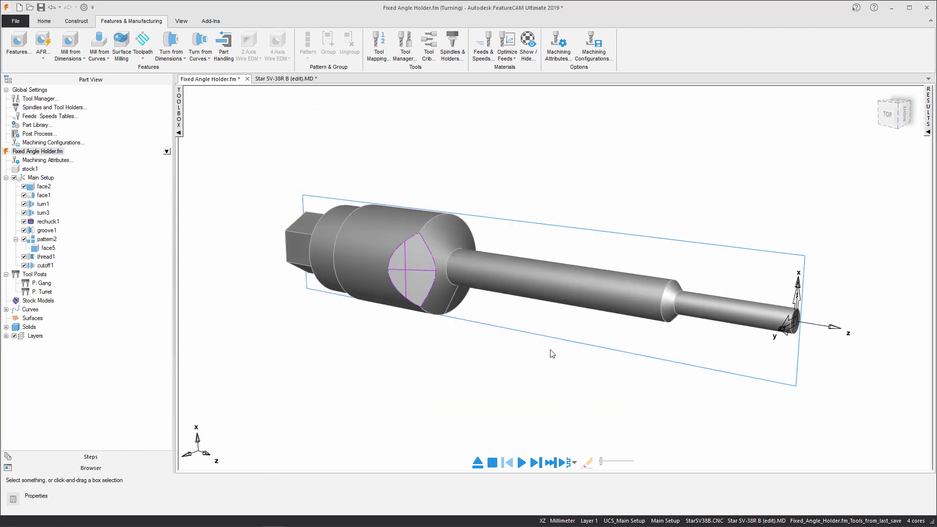
# Set Sim Mode to full machine and play the simulation on the Star SV-38R.
pyautogui.click(43, 21)
pyautogui.click(365, 48)
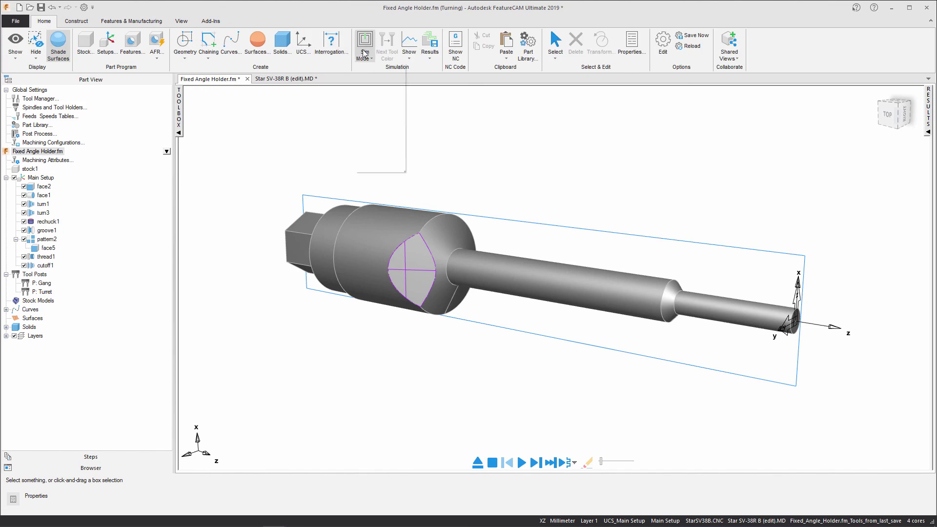
pyautogui.click(385, 166)
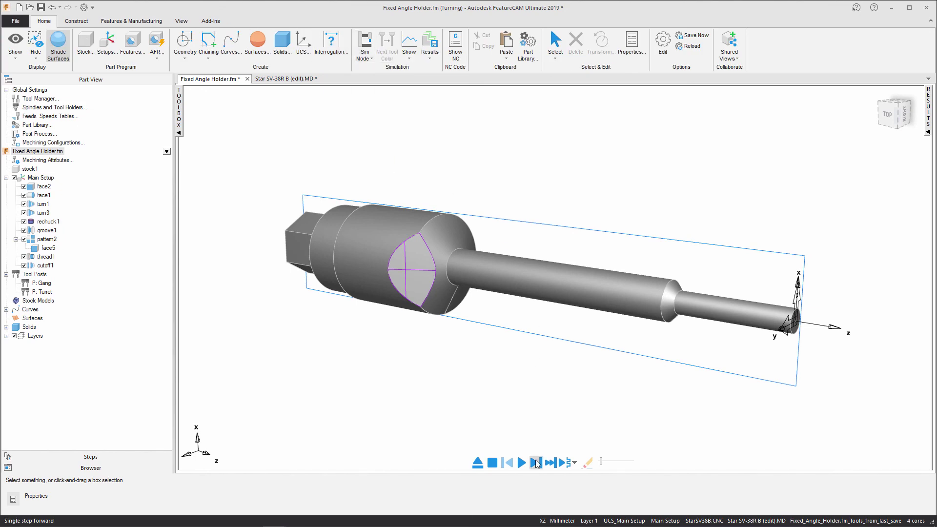
pyautogui.click(535, 462)
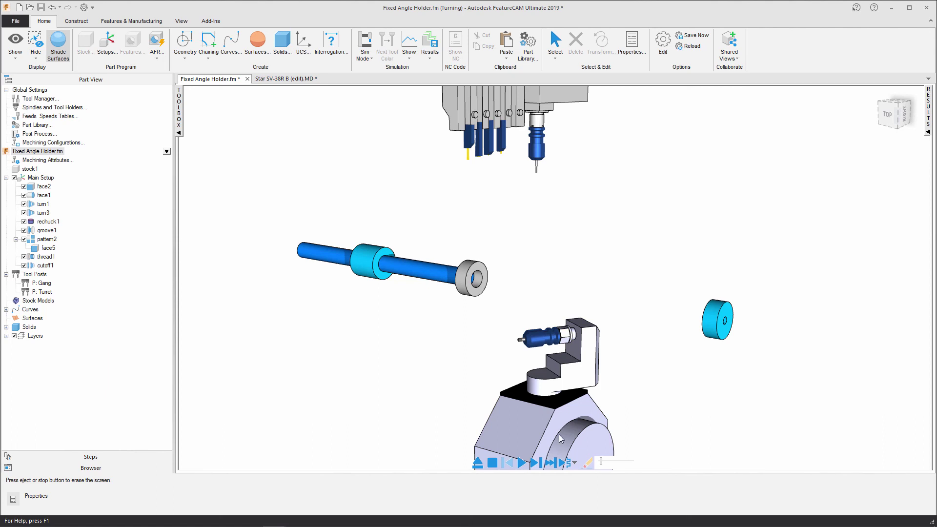
pyautogui.click(522, 463)
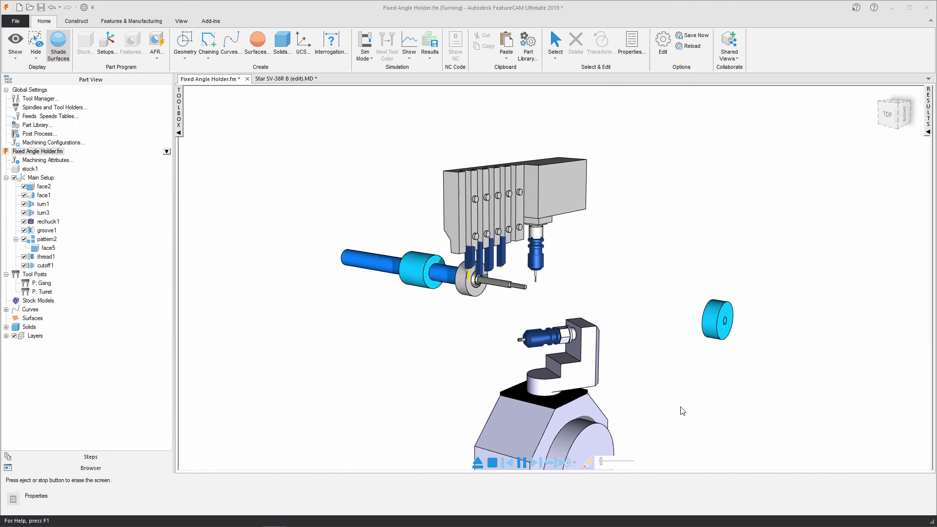